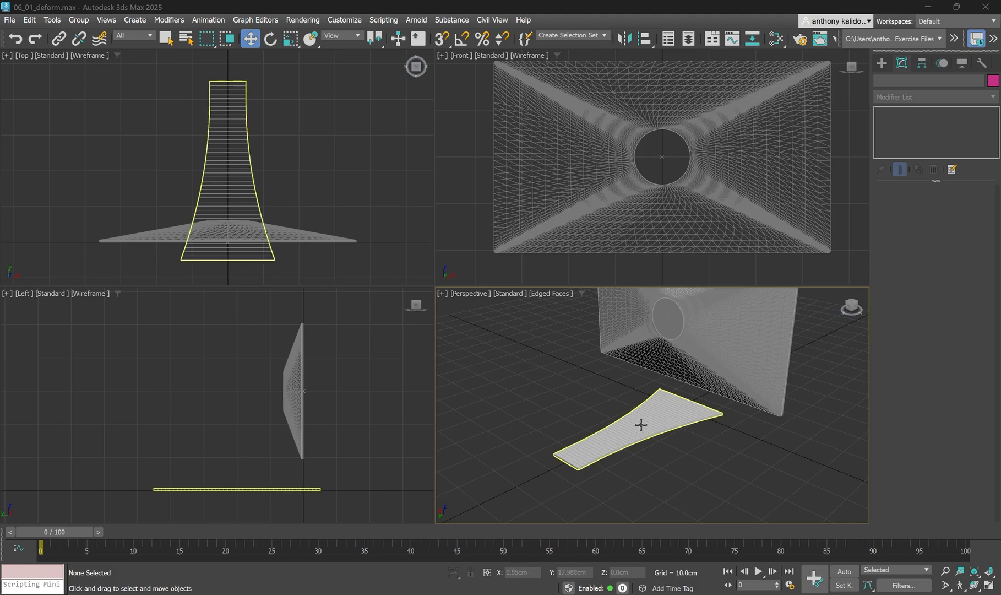
Add a Bend modifier above the Taper modifier on the monitor stand
{"action": "left_click", "coordinate": [621, 432]}
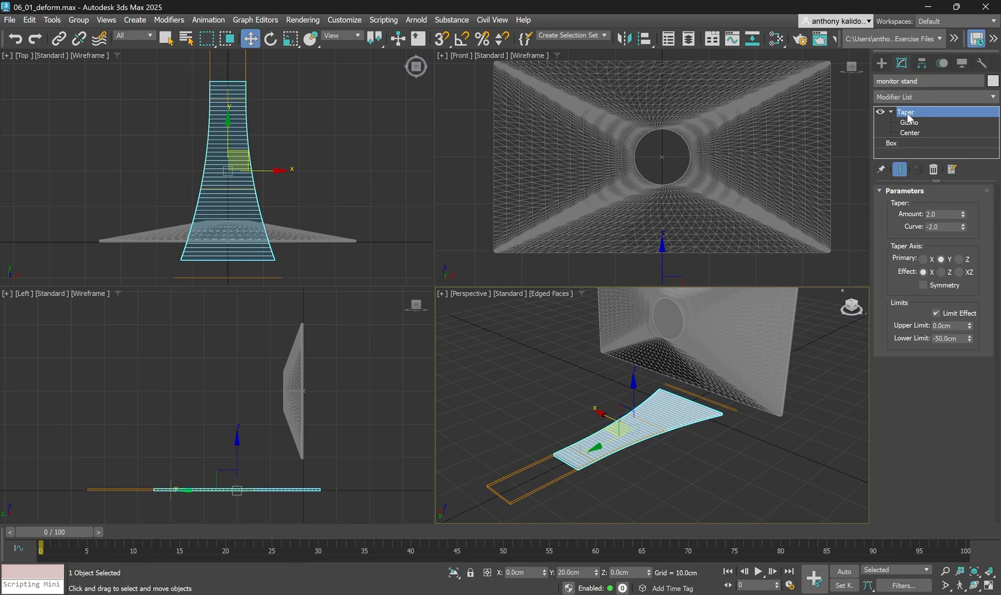
{"action": "left_click", "coordinate": [893, 144]}
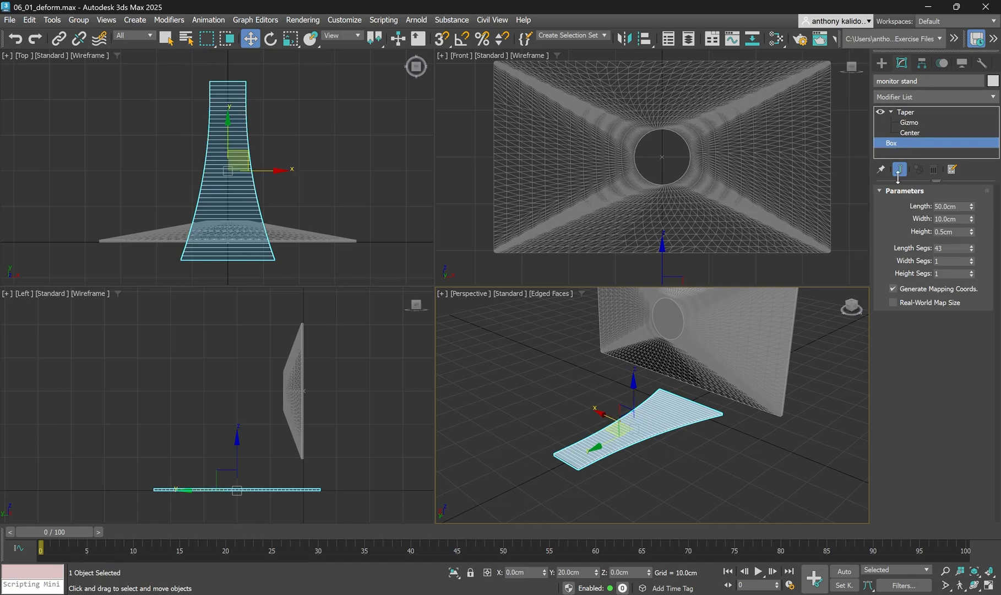
{"action": "left_click", "coordinate": [904, 112]}
{"action": "left_click", "coordinate": [923, 94]}
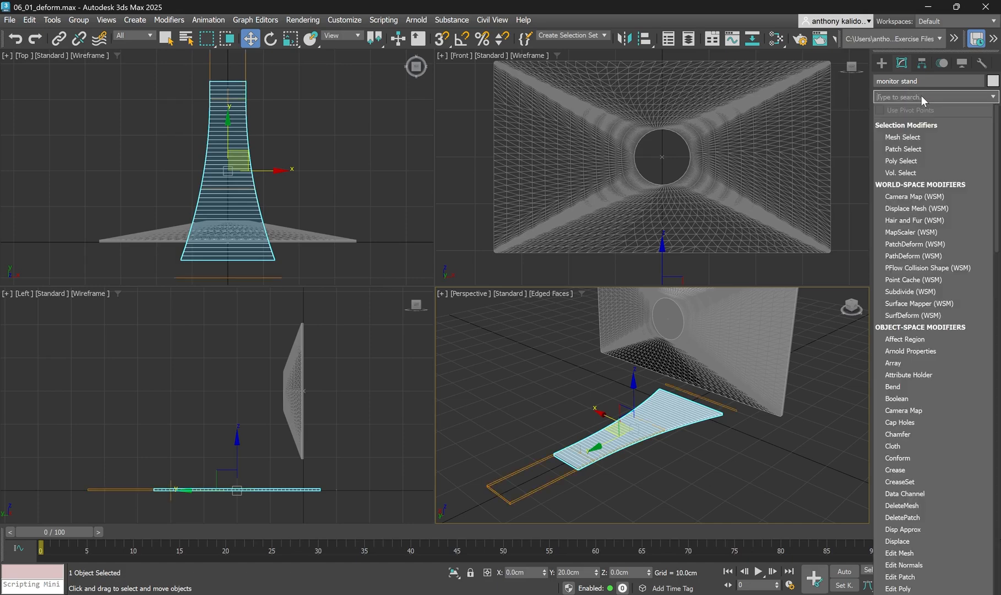
{"action": "left_click", "coordinate": [904, 386]}
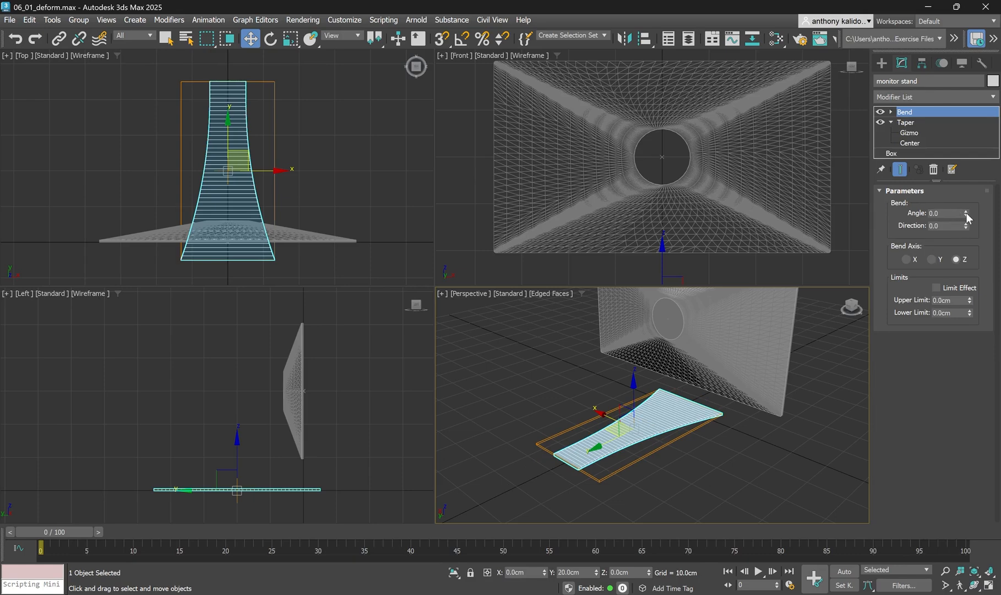
Set the monitor stand's bend angle to 22 and its bend axis to Y
{"action": "left_click_drag", "start_coordinate": [965, 213], "coordinate": [966, 197]}
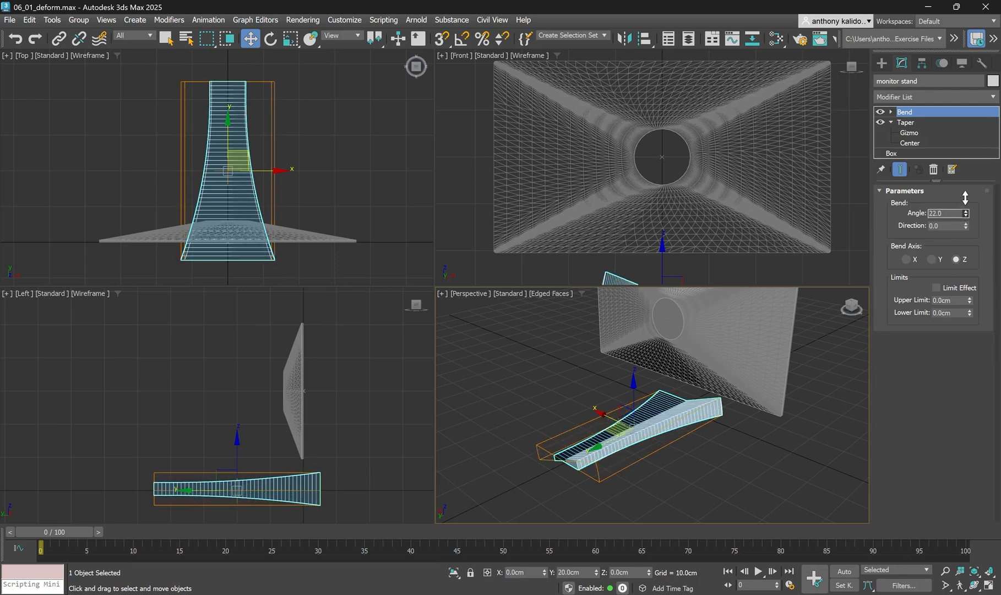
{"action": "scroll", "coordinate": [654, 436], "scroll_direction": "up", "scroll_amount": 3}
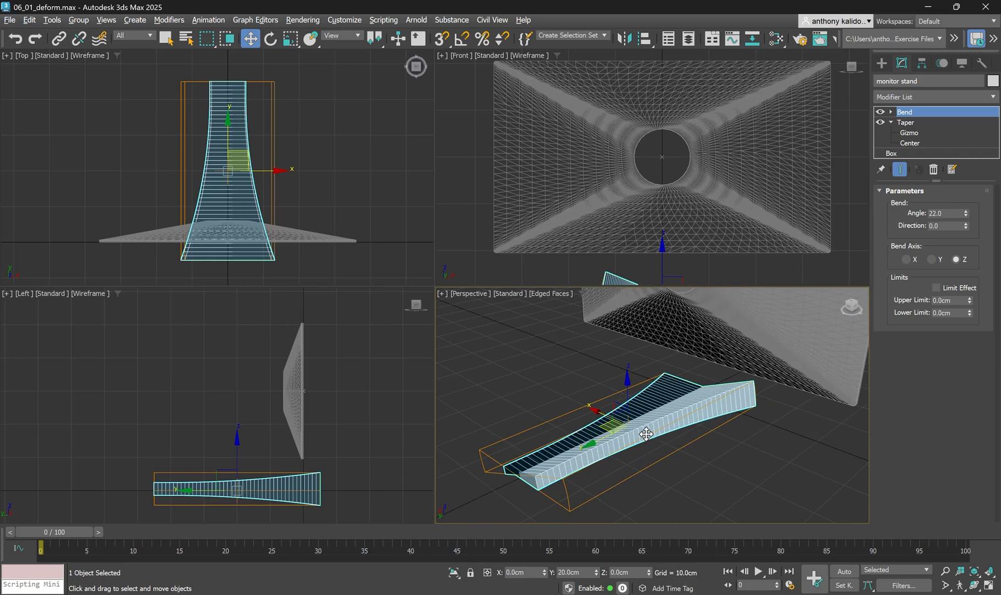
{"action": "middle_click_drag", "start_coordinate": [646, 434], "coordinate": [665, 457], "text": "alt"}
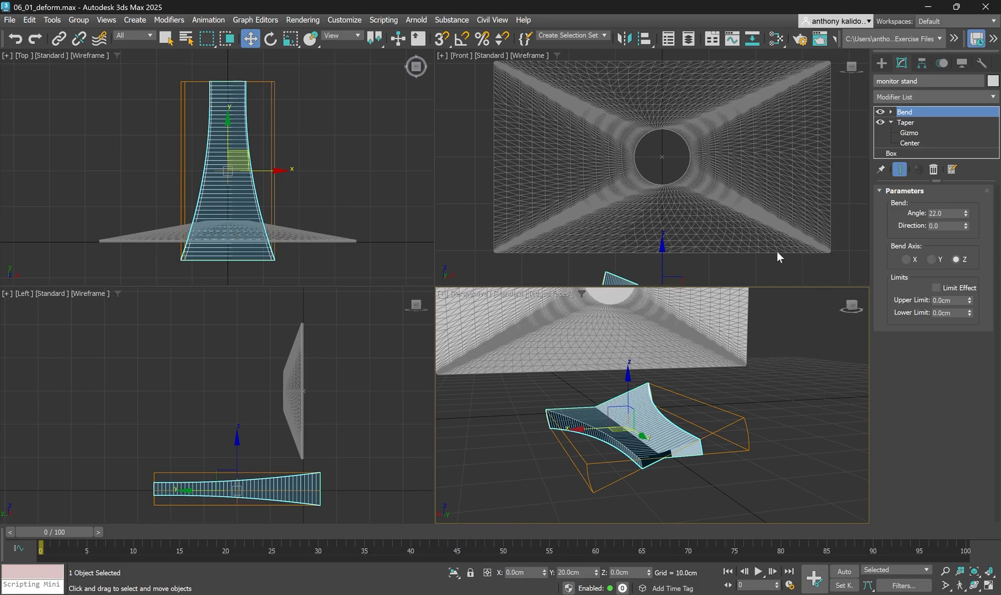
{"action": "left_click", "coordinate": [932, 259]}
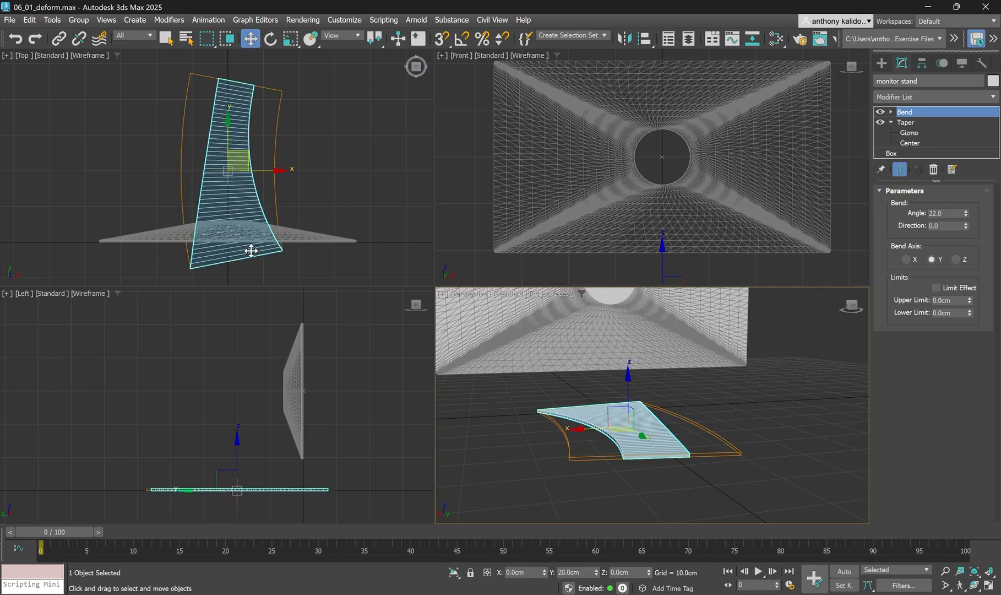
Try a bend angle of 126.5 with a changed bend direction, so the stand curves upward
{"action": "left_click_drag", "start_coordinate": [967, 216], "coordinate": [964, 192]}
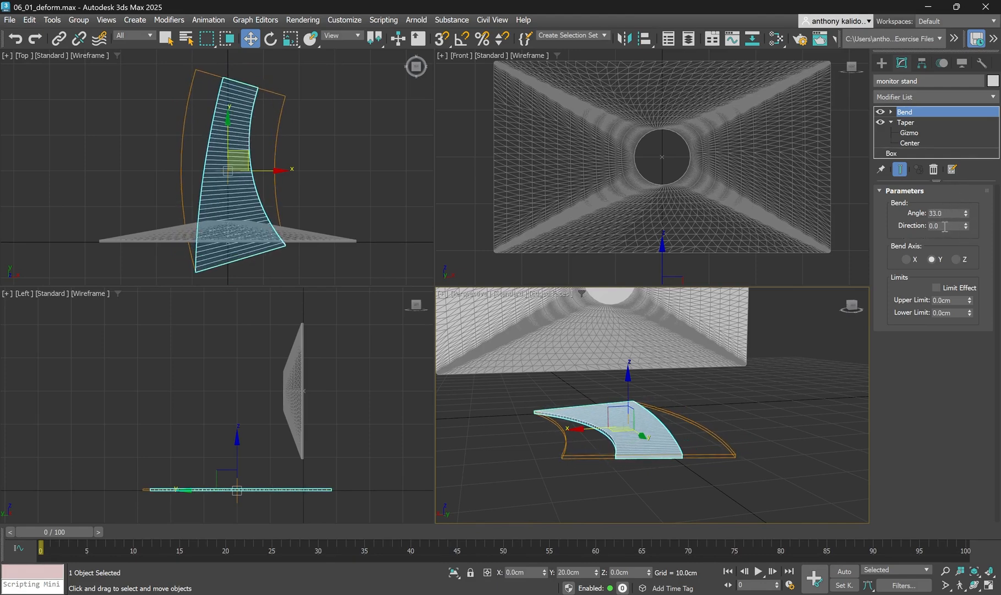
{"action": "left_click_drag", "start_coordinate": [966, 213], "coordinate": [975, 155]}
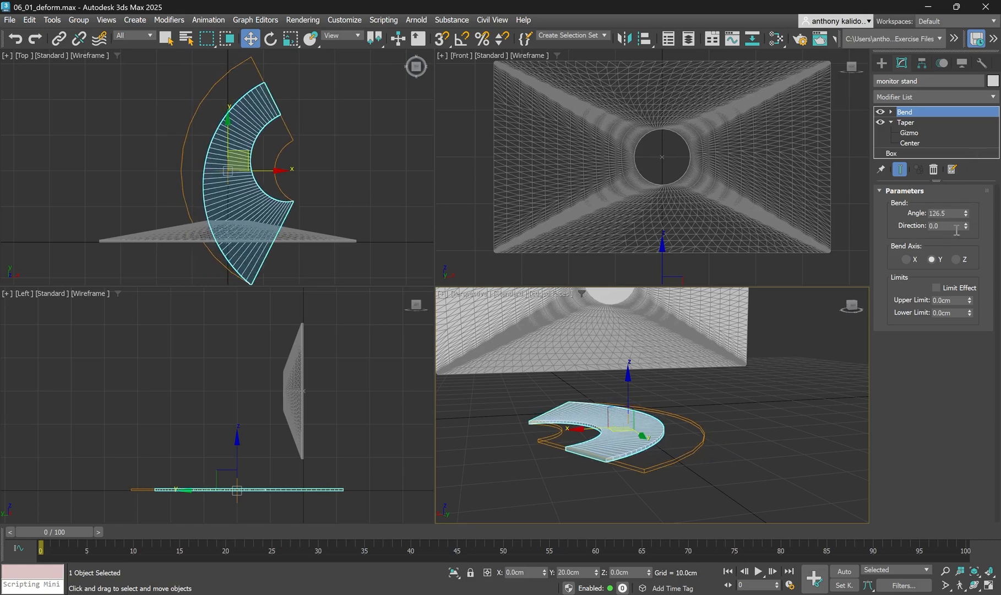
{"action": "left_click_drag", "start_coordinate": [964, 228], "coordinate": [935, 182]}
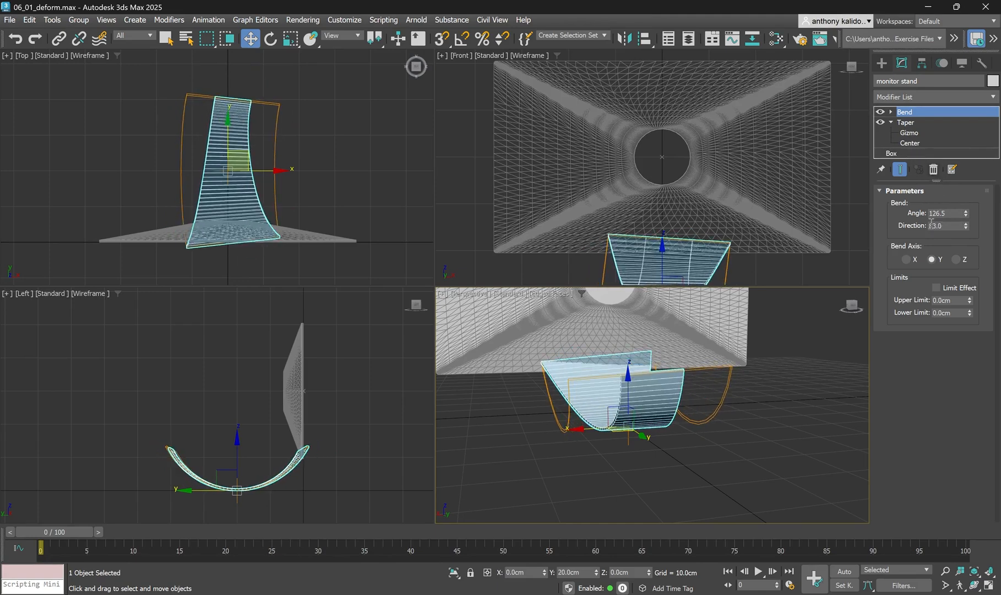
Set the bend direction to 90 and the bend angle to 100
{"action": "double_click", "coordinate": [951, 228]}
{"action": "type", "text": "90"}
{"action": "key", "text": "Return"}
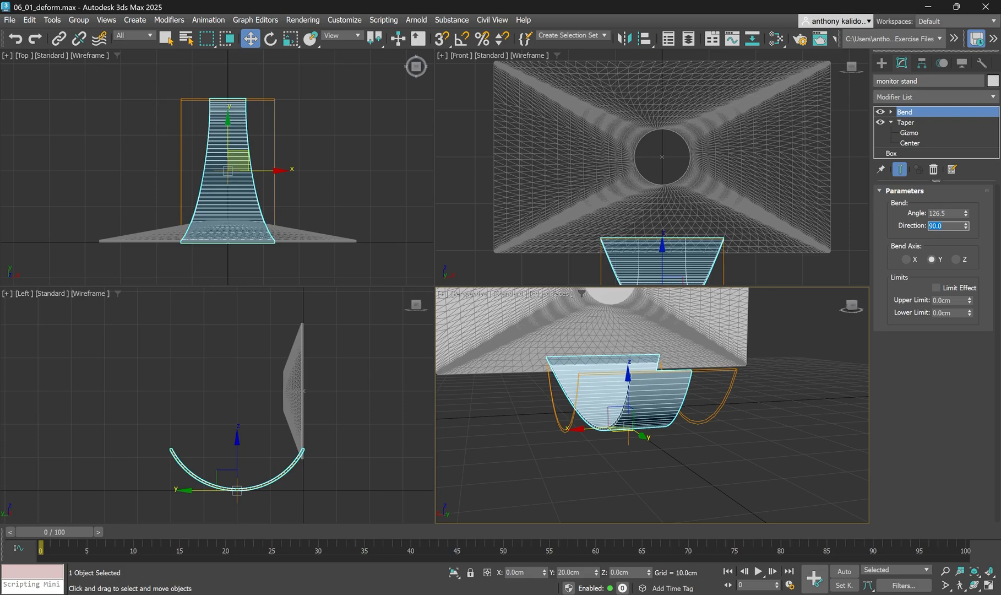
{"action": "key", "text": "shift+Tab"}
{"action": "type", "text": "100"}
{"action": "key", "text": "Return"}
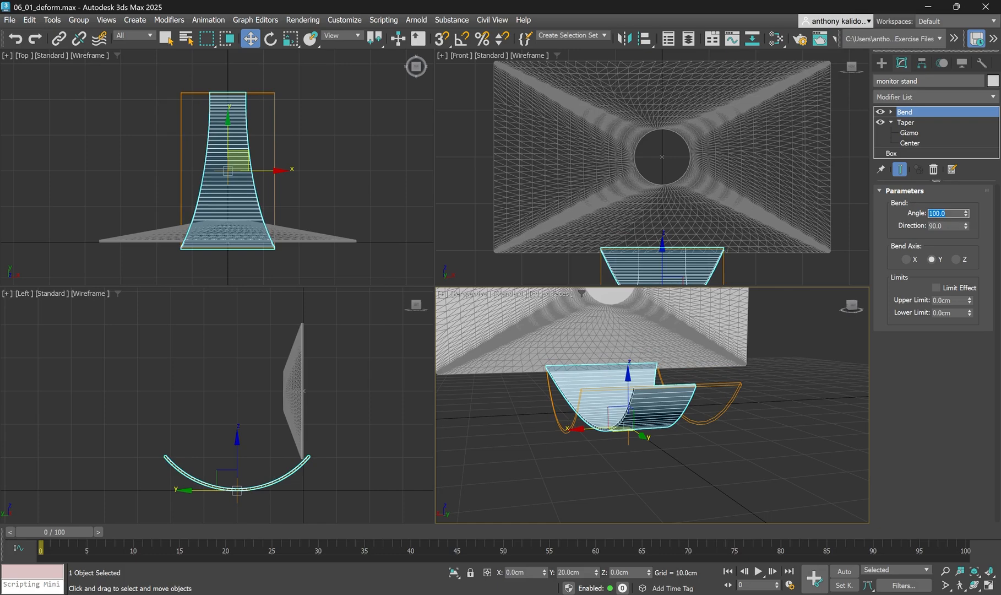
Enable Limit Effect for the bend and set its upper limit to 5 cm
{"action": "middle_click_drag", "start_coordinate": [703, 449], "coordinate": [743, 451], "text": "alt"}
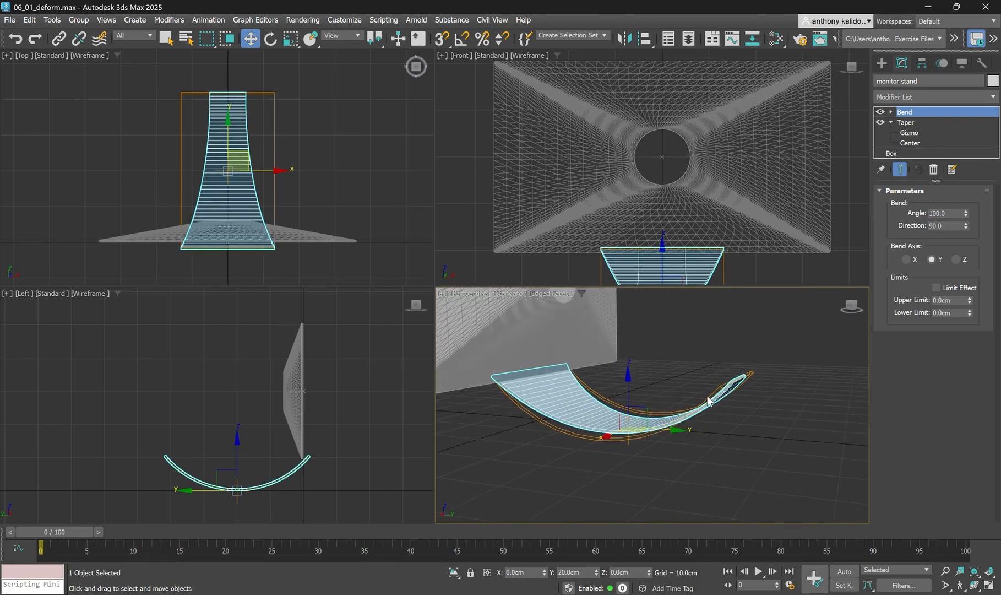
{"action": "middle_click_drag", "start_coordinate": [709, 401], "coordinate": [727, 409], "text": "alt"}
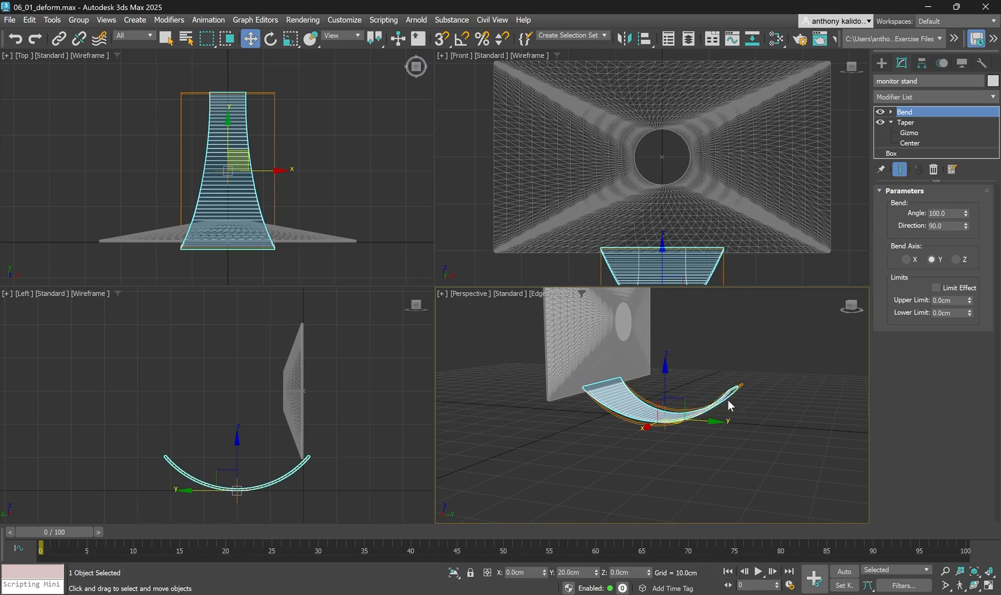
{"action": "scroll", "coordinate": [722, 398], "scroll_direction": "up", "scroll_amount": 3}
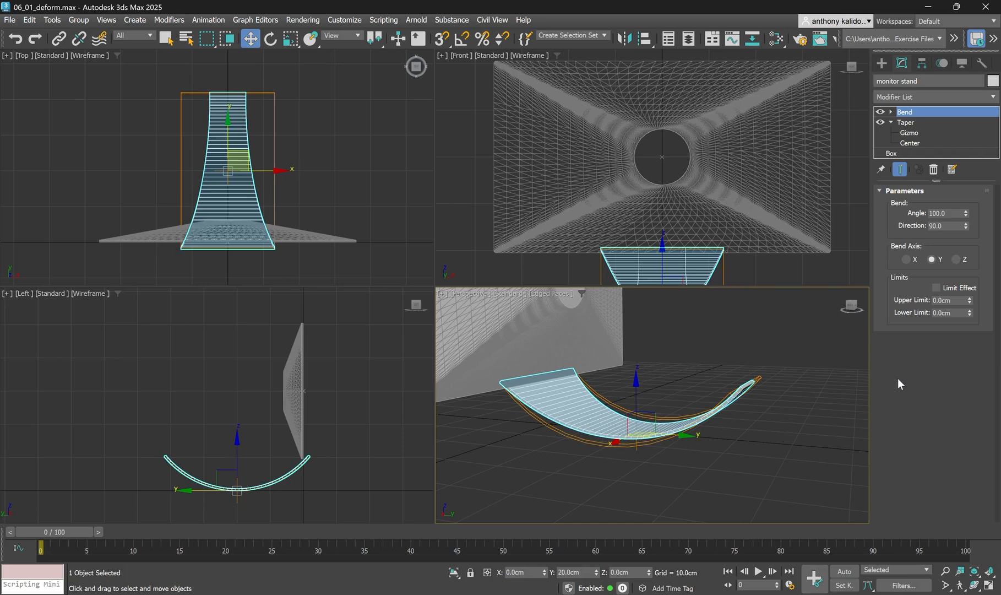
{"action": "left_click", "coordinate": [937, 287]}
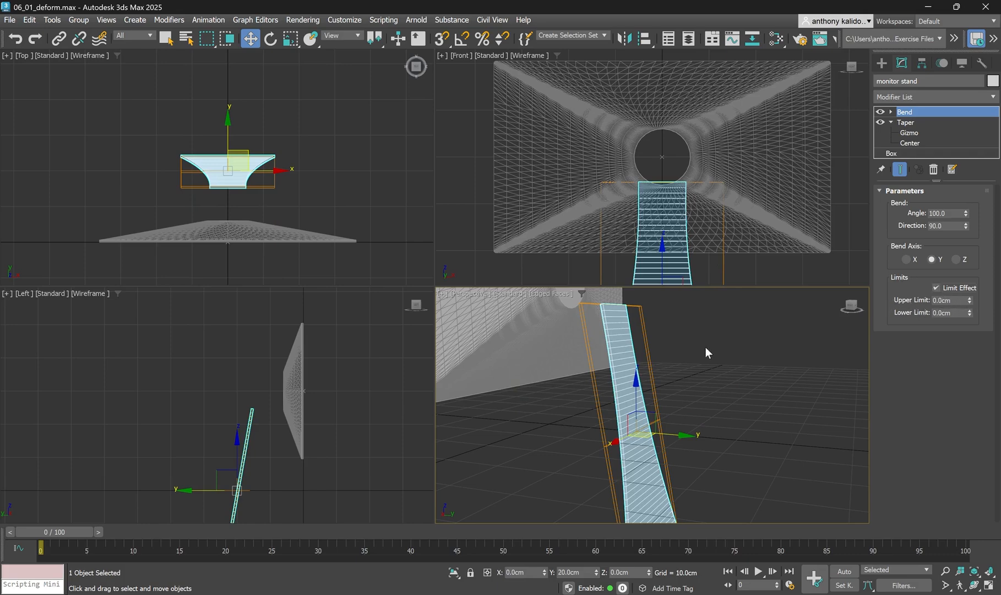
{"action": "scroll", "coordinate": [705, 348], "scroll_direction": "down", "scroll_amount": 3}
{"action": "left_click_drag", "start_coordinate": [970, 301], "coordinate": [979, 126]}
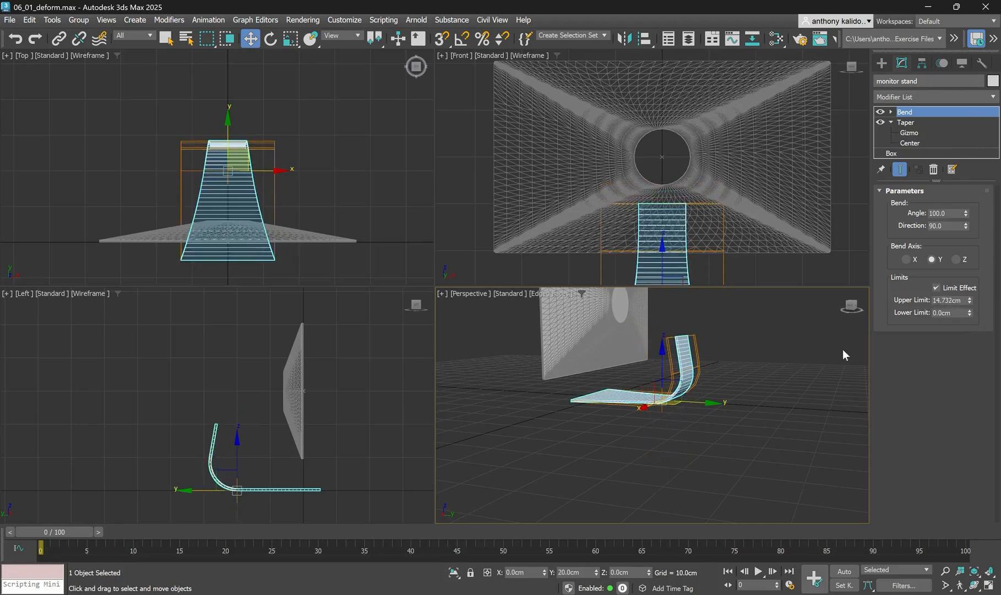
{"action": "double_click", "coordinate": [959, 300]}
{"action": "type", "text": "5"}
{"action": "key", "text": "Return"}
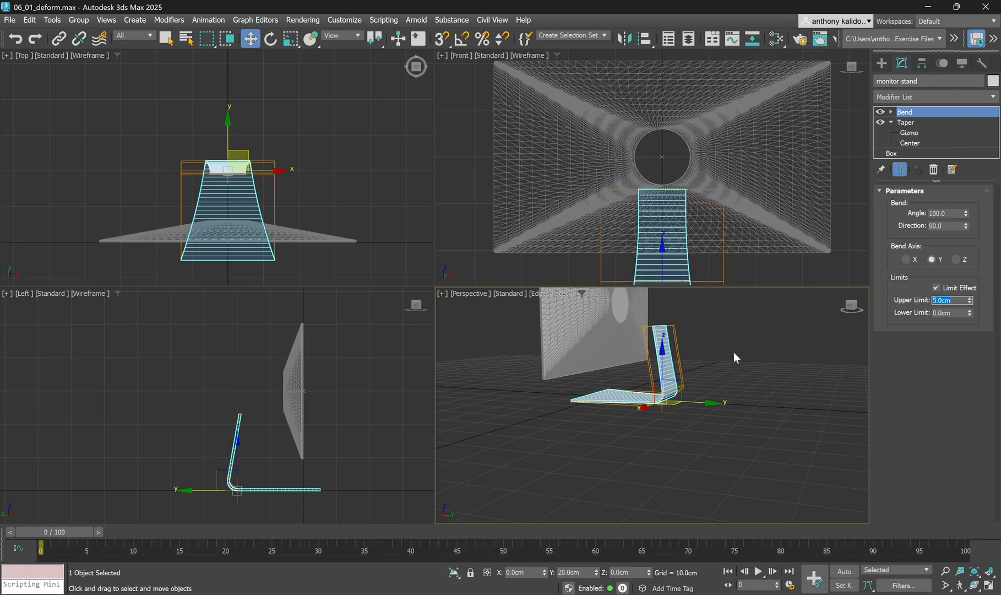
Move the Bend modifier's gizmo along the Y axis toward the monitor, to a Y position of 10 cm
{"action": "middle_click_drag", "start_coordinate": [741, 360], "coordinate": [671, 350], "text": "alt"}
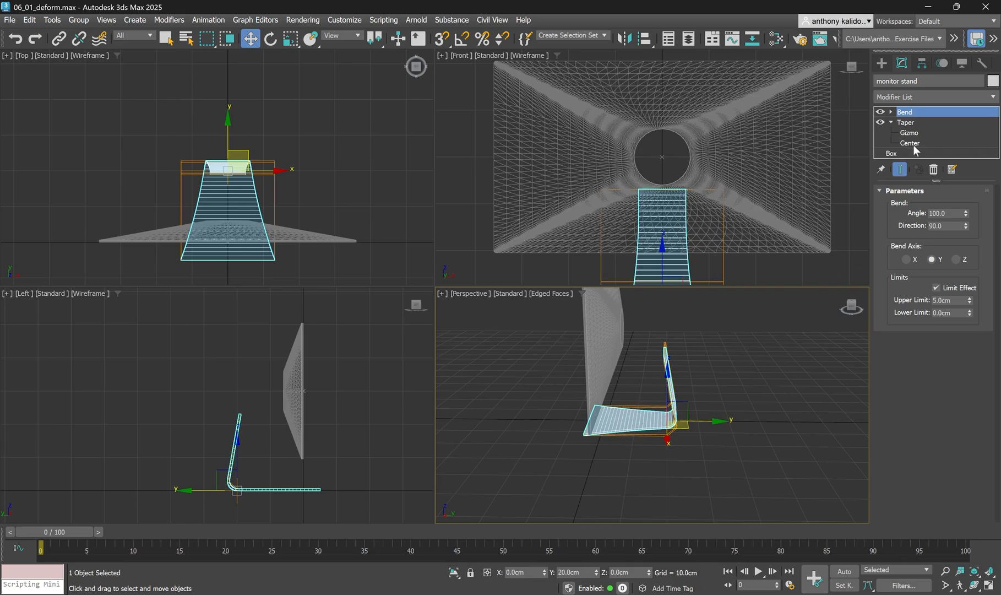
{"action": "left_click", "coordinate": [891, 112]}
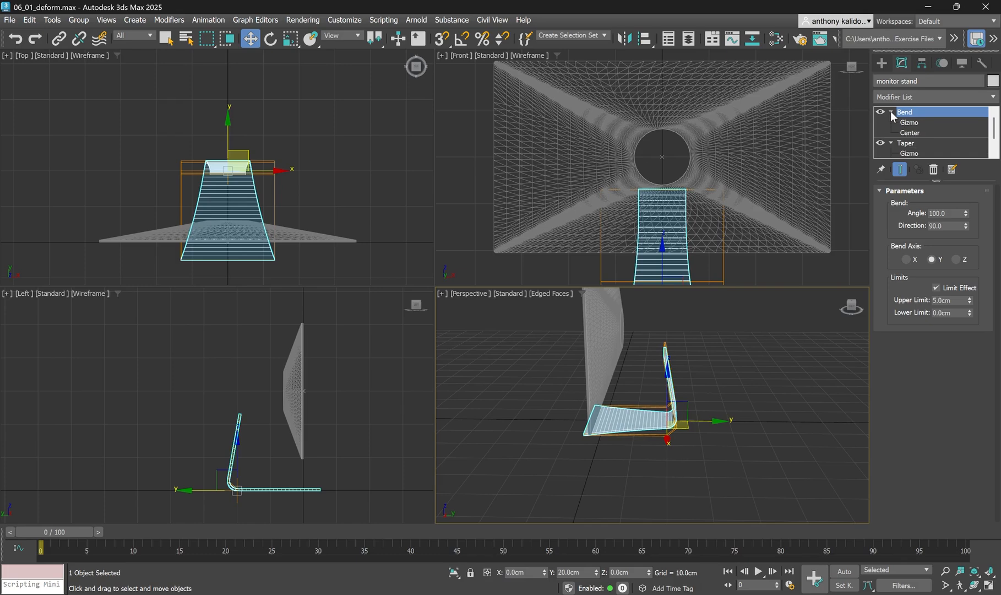
{"action": "left_click", "coordinate": [908, 124]}
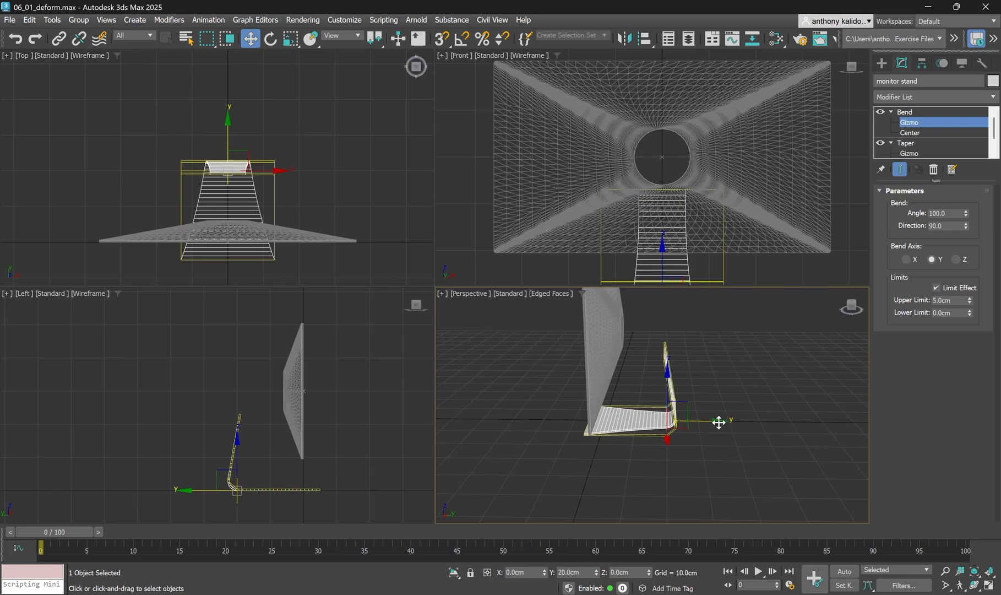
{"action": "mouse_move", "coordinate": [720, 421]}
{"action": "left_mouse_down"}
{"action": "mouse_move", "coordinate": [683, 423]}
{"action": "mouse_move", "coordinate": [704, 426]}
{"action": "left_mouse_up"}
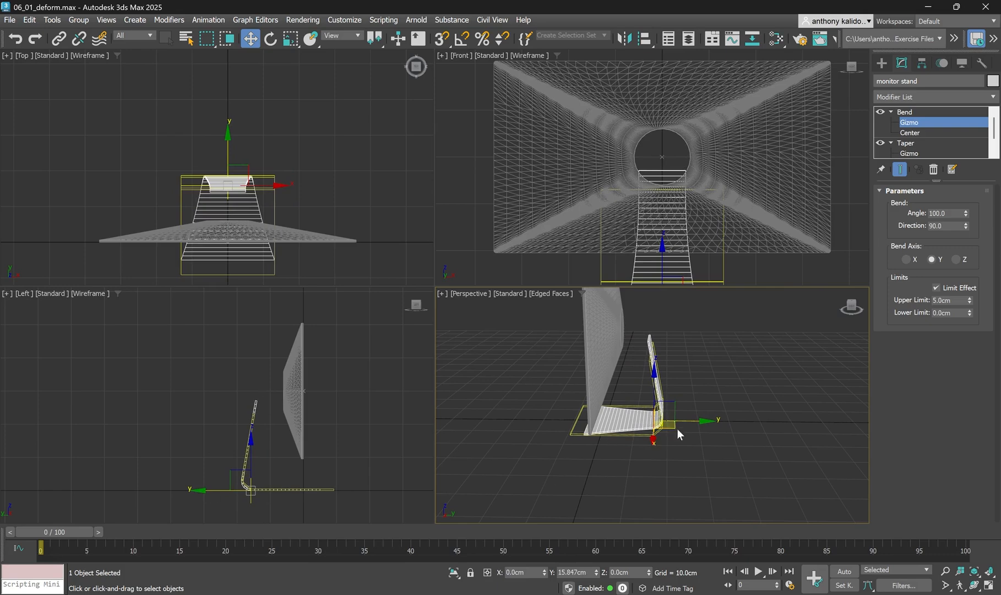
{"action": "left_click_drag", "start_coordinate": [702, 421], "coordinate": [698, 421]}
{"action": "left_click_drag", "start_coordinate": [695, 421], "coordinate": [682, 421]}
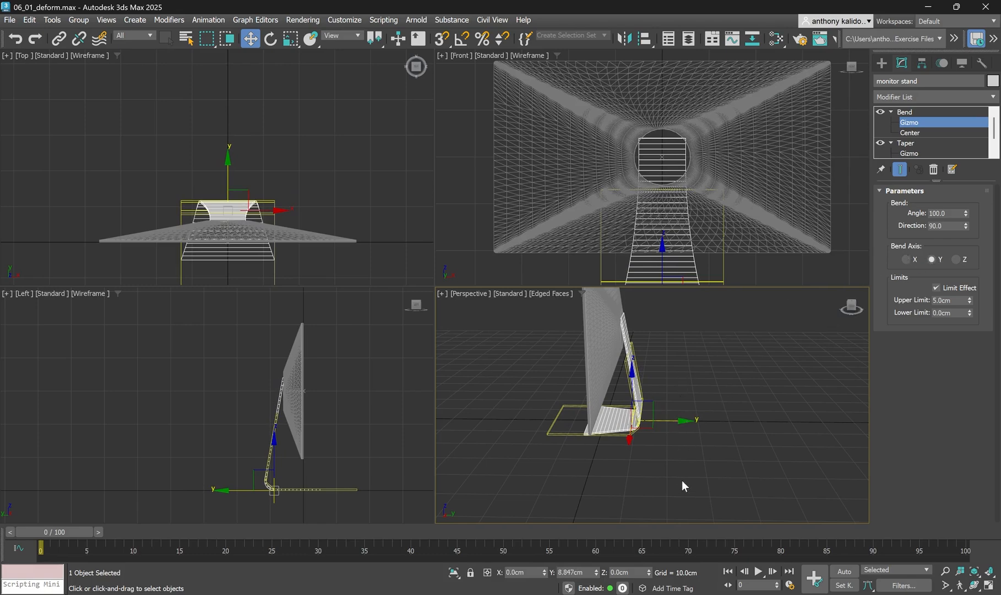
{"action": "double_click", "coordinate": [573, 572]}
{"action": "type", "text": "10"}
{"action": "key", "text": "Return"}
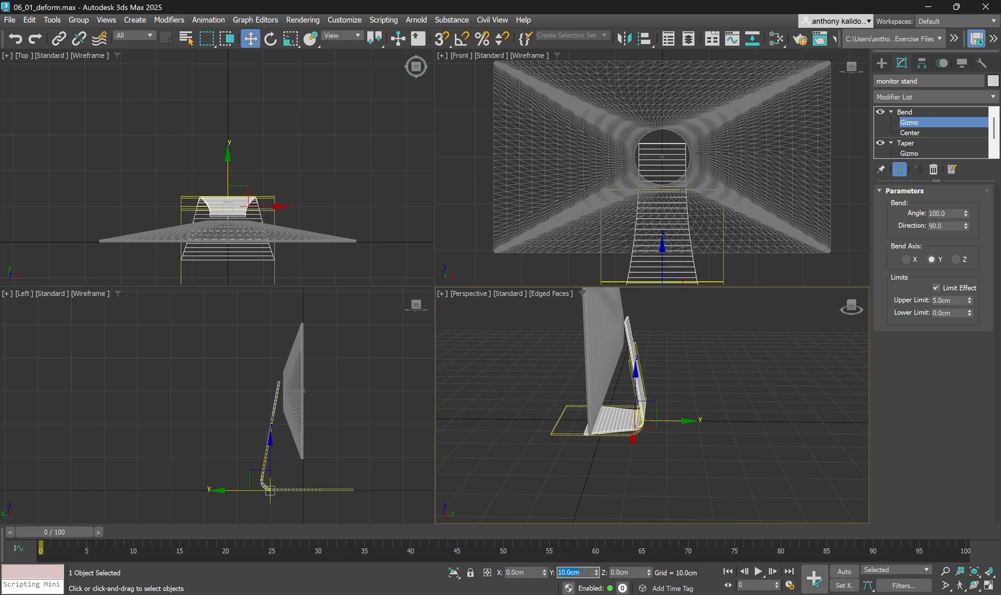
Try a taper amount of 2.47 on the monitor stand, undo the change and deselect the stand
{"action": "middle_click_drag", "start_coordinate": [653, 480], "coordinate": [686, 406], "text": "alt"}
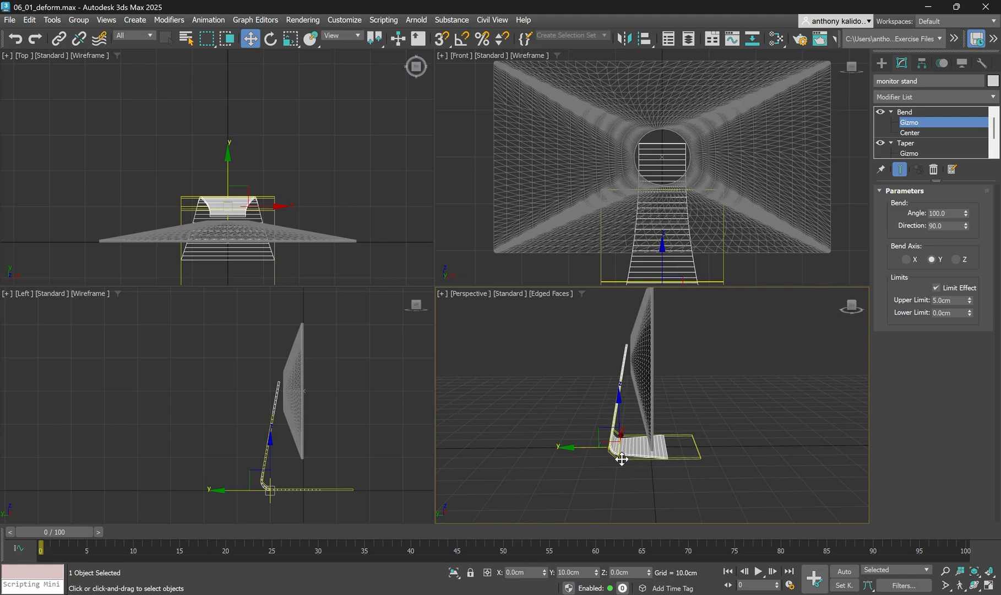
{"action": "left_click", "coordinate": [905, 143]}
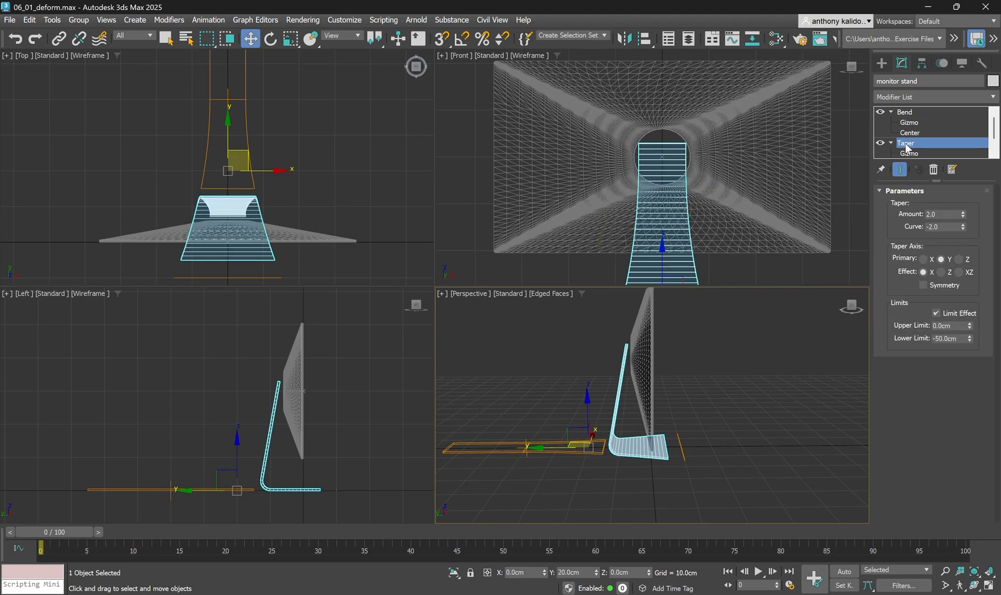
{"action": "mouse_move", "coordinate": [963, 215]}
{"action": "left_mouse_down"}
{"action": "mouse_move", "coordinate": [964, 195]}
{"action": "mouse_move", "coordinate": [967, 216]}
{"action": "mouse_move", "coordinate": [967, 204]}
{"action": "left_mouse_up"}
{"action": "middle_click_drag", "start_coordinate": [731, 371], "coordinate": [719, 372], "text": "alt"}
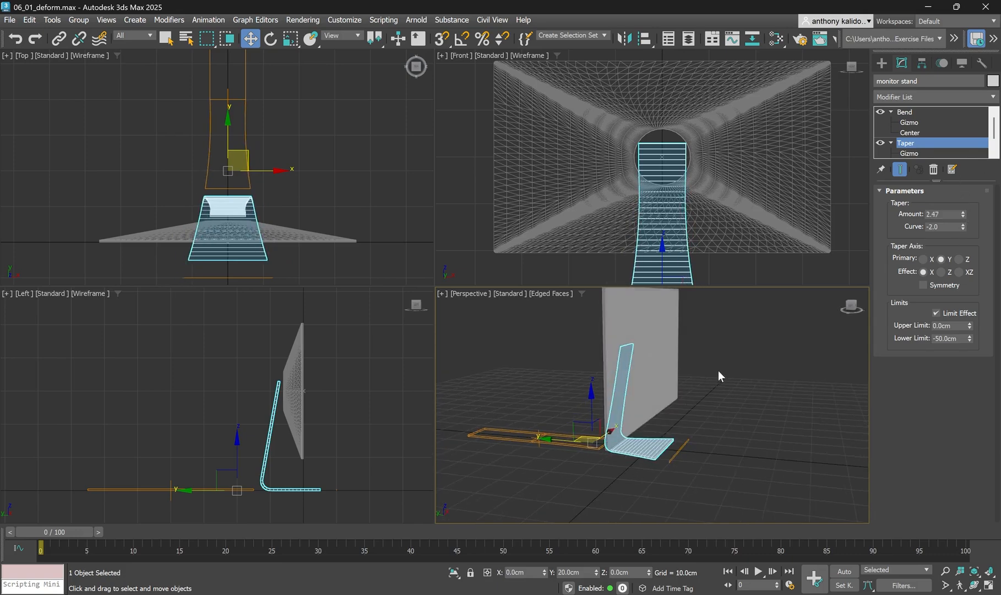
{"action": "key", "text": "ctrl+z"}
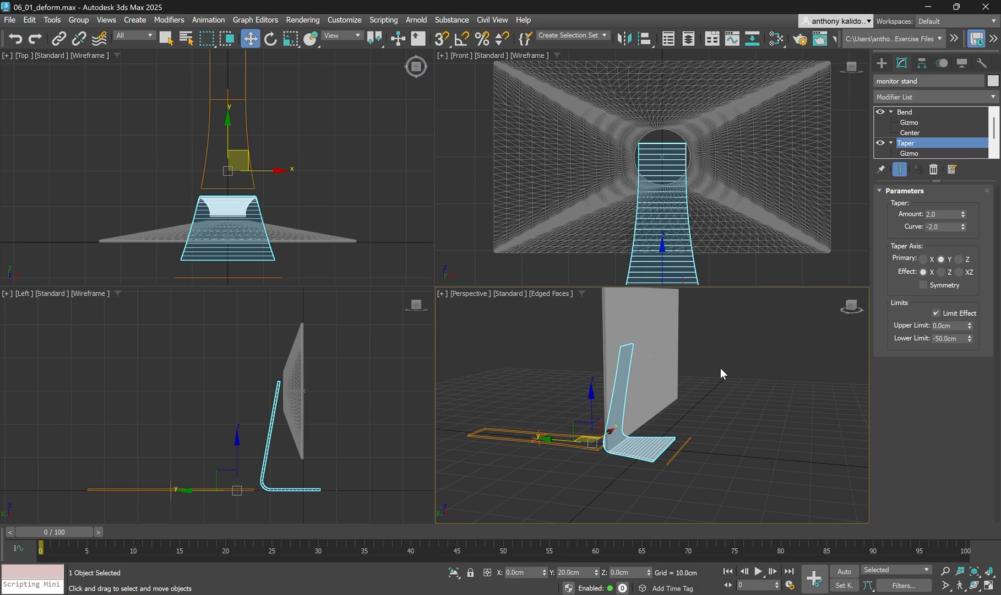
{"action": "left_click", "coordinate": [721, 368]}
Preview the monitor stand's base Box without its modifiers, and restore the display of the end result
{"action": "middle_click_drag", "start_coordinate": [688, 387], "coordinate": [651, 391], "text": "alt"}
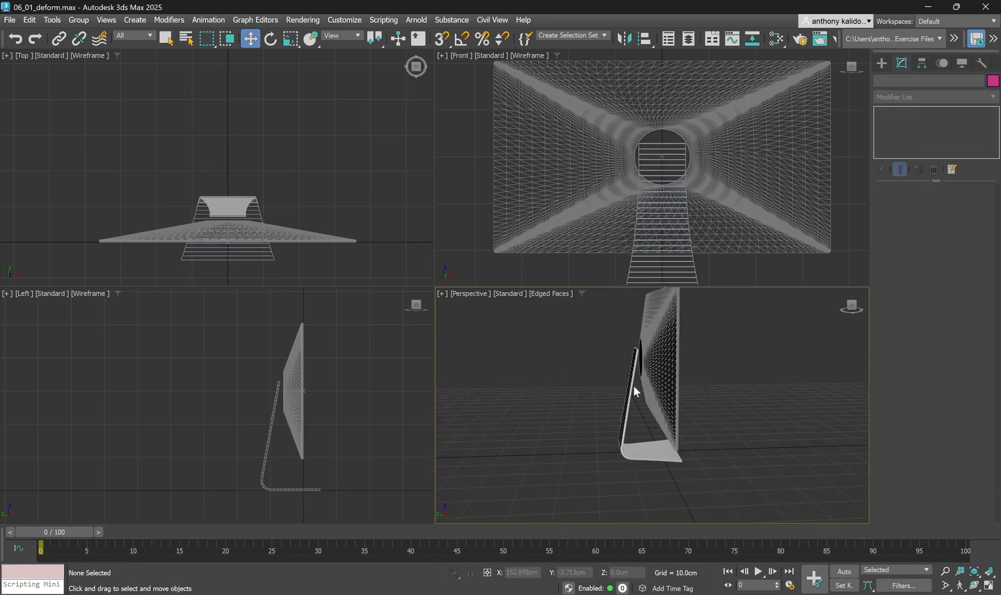
{"action": "left_click", "coordinate": [634, 387]}
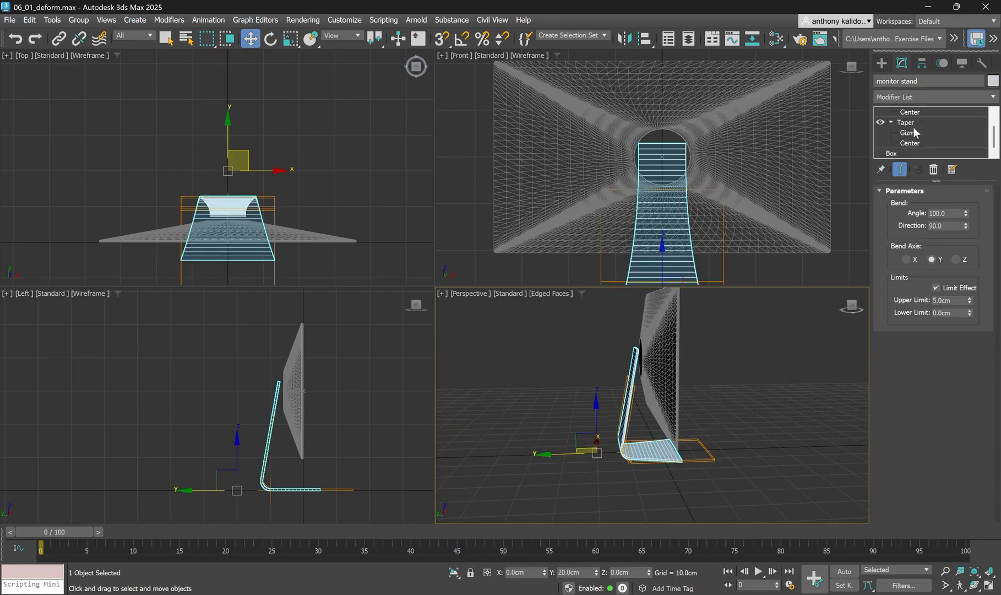
{"action": "scroll", "coordinate": [896, 153], "scroll_direction": "down", "scroll_amount": 1}
{"action": "left_click", "coordinate": [895, 155]}
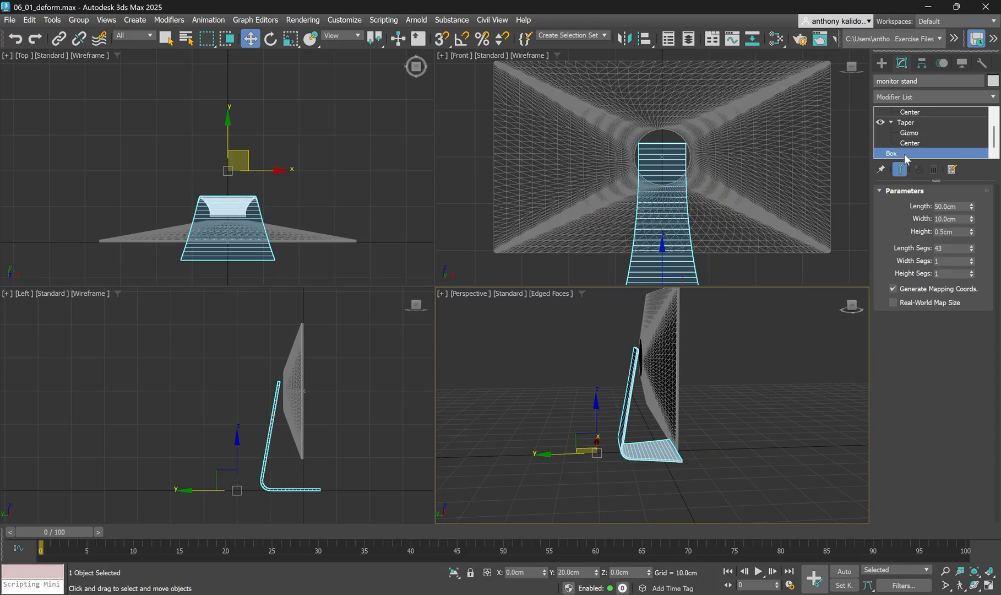
{"action": "left_click", "coordinate": [900, 169]}
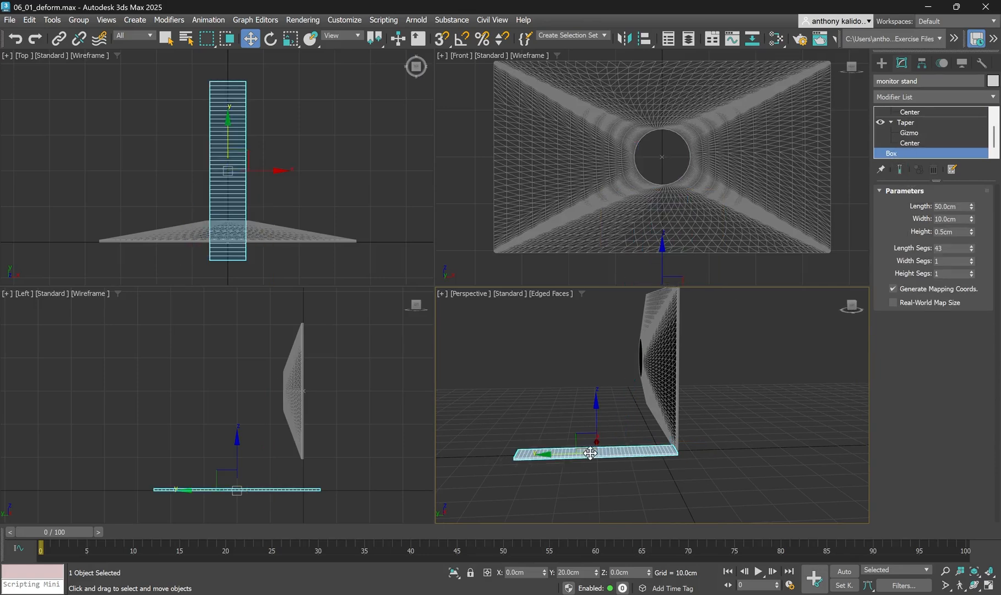
{"action": "left_click", "coordinate": [900, 171]}
Turn off the Taper modifier's effect on the monitor stand, leaving the Bend modifier active
{"action": "scroll", "coordinate": [894, 140], "scroll_direction": "up", "scroll_amount": 2}
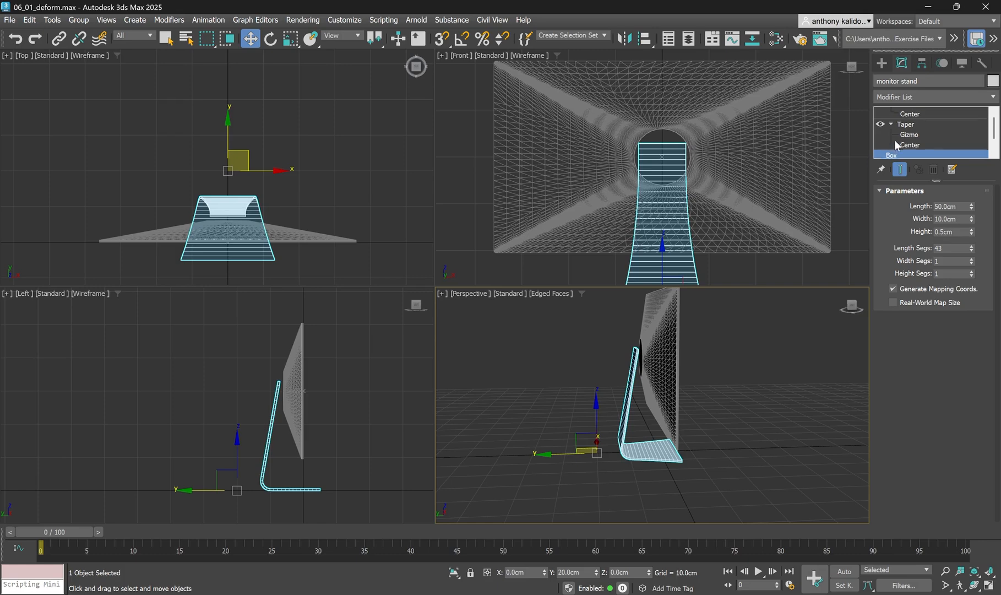
{"action": "left_click", "coordinate": [880, 143]}
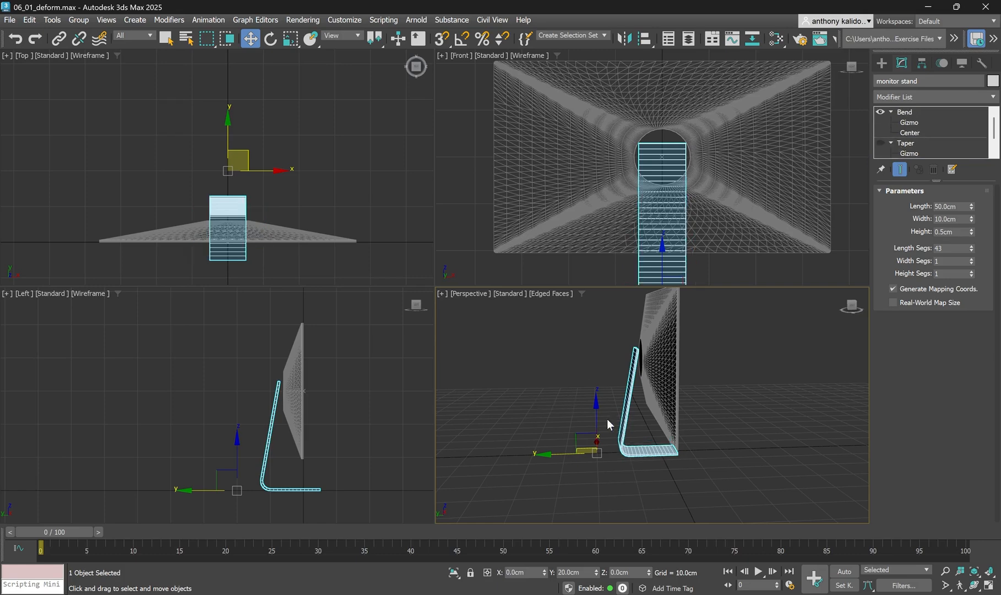
Turn the Taper modifier back on and preview the monitor stand at the Taper level with the end result hidden and restored
{"action": "middle_click_drag", "start_coordinate": [686, 438], "coordinate": [703, 438], "text": "alt"}
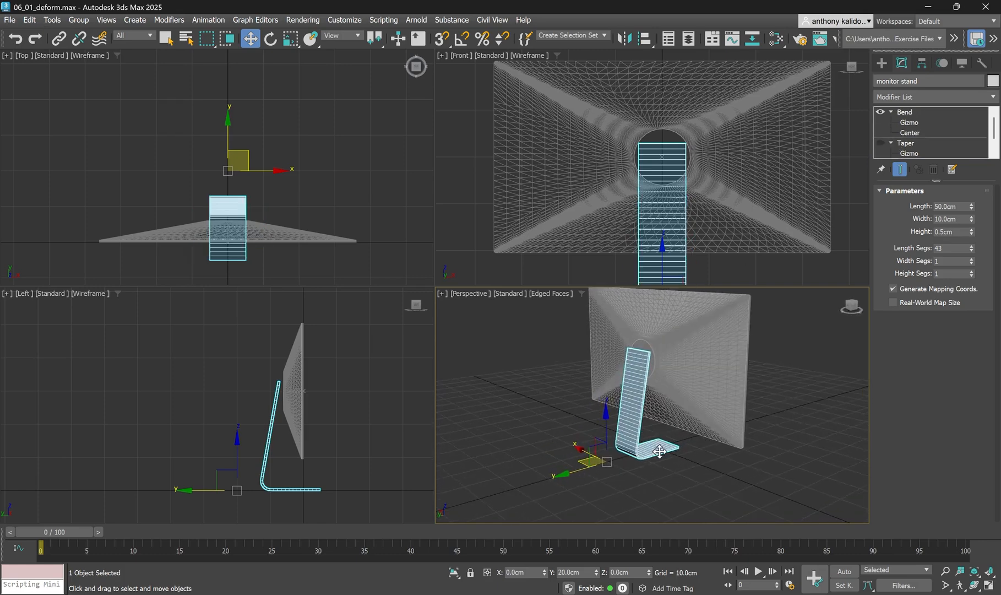
{"action": "left_click", "coordinate": [880, 143]}
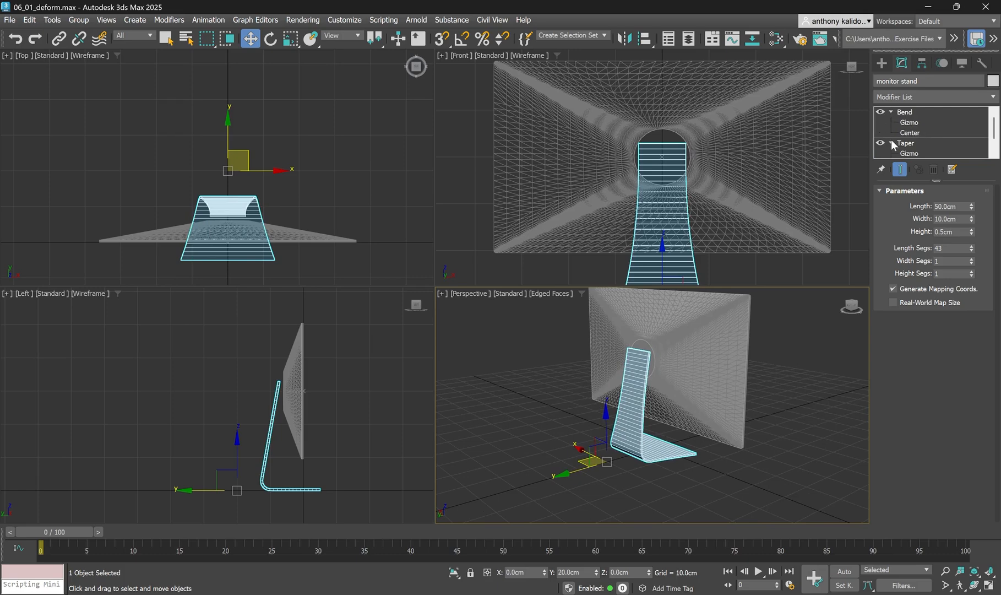
{"action": "left_click", "coordinate": [902, 144]}
{"action": "left_click", "coordinate": [901, 170]}
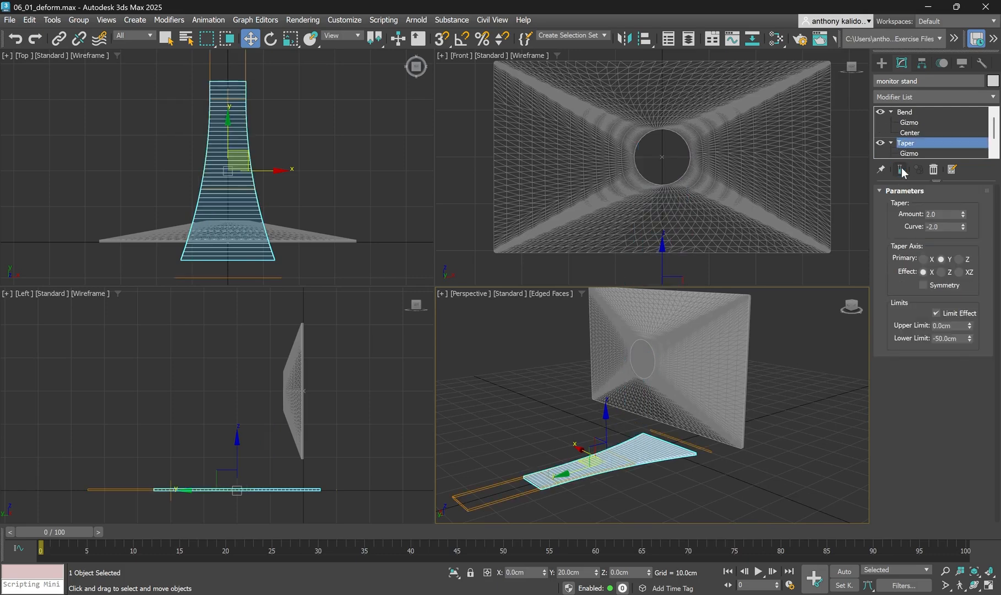
{"action": "left_click", "coordinate": [901, 170]}
Turn off both the Taper and Bend modifiers on the monitor stand and select its base Box level
{"action": "left_click", "coordinate": [881, 144]}
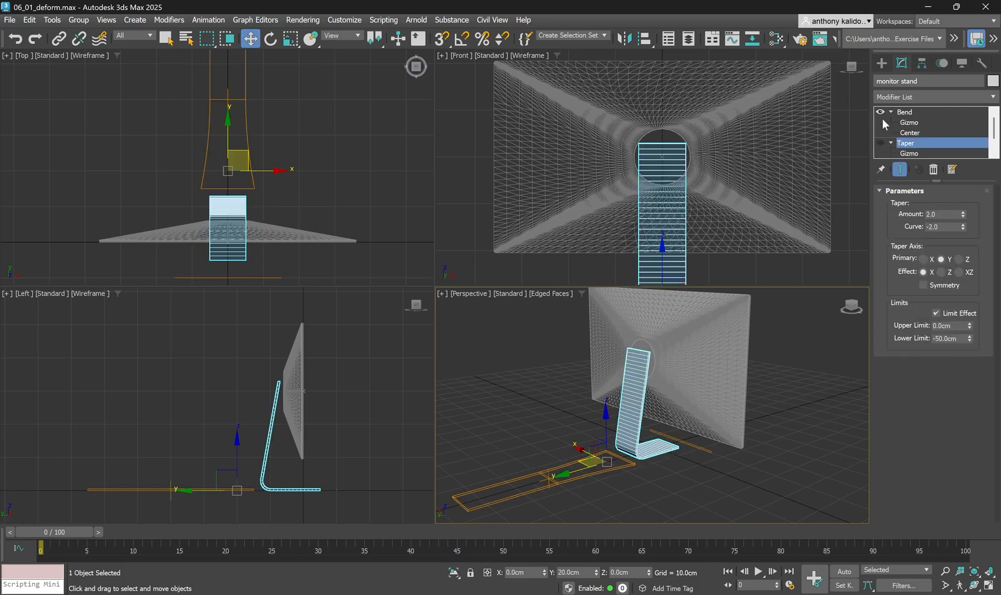
{"action": "left_click", "coordinate": [881, 112]}
{"action": "scroll", "coordinate": [879, 112], "scroll_direction": "down", "scroll_amount": 1}
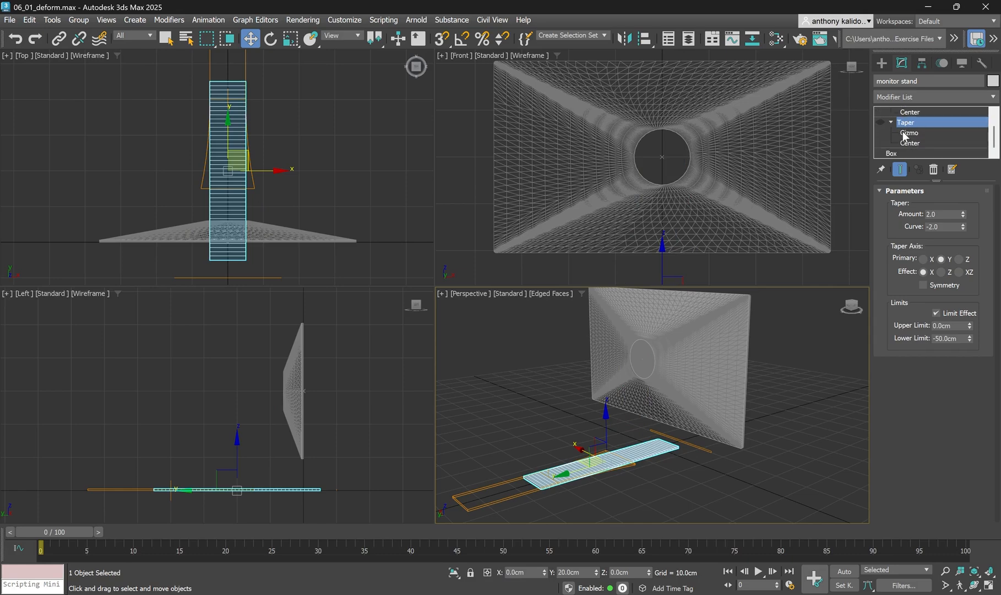
{"action": "left_click", "coordinate": [894, 153]}
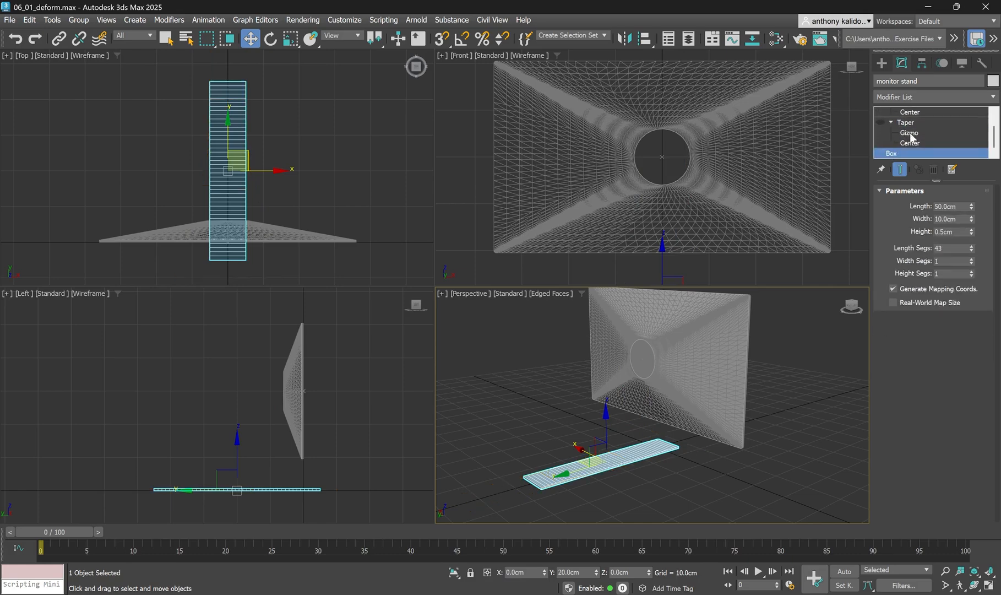
Preview the Taper effect alone and the Bend effect alone on the monitor stand, turning each off again
{"action": "left_click", "coordinate": [881, 124]}
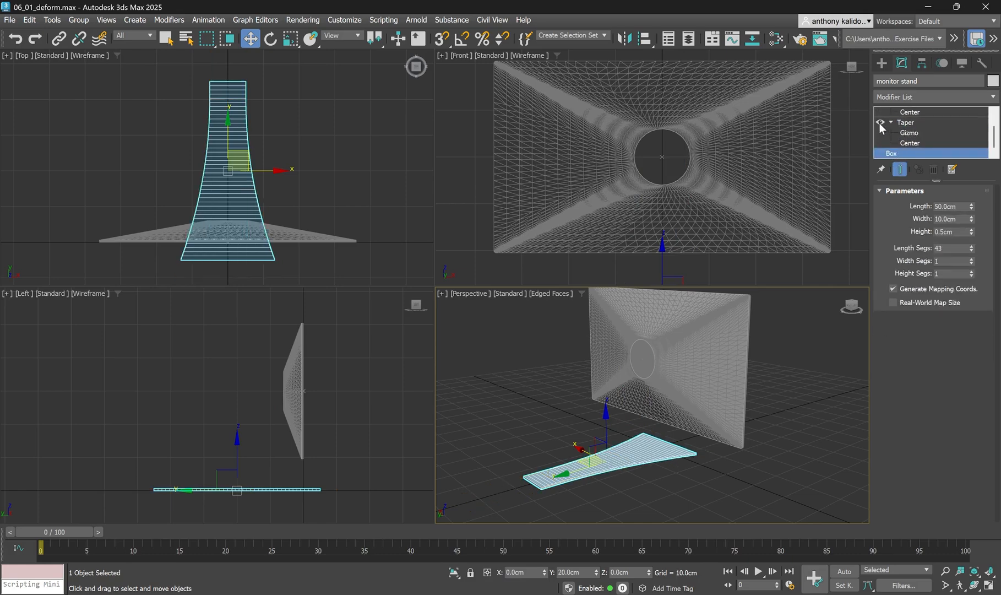
{"action": "left_click", "coordinate": [881, 124]}
{"action": "scroll", "coordinate": [890, 131], "scroll_direction": "up", "scroll_amount": 1}
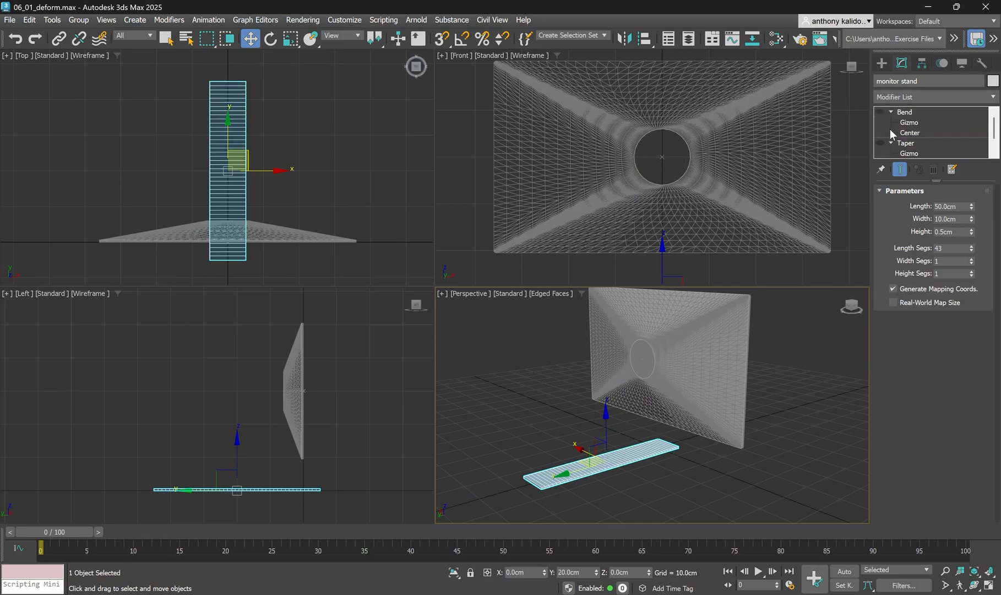
{"action": "left_click", "coordinate": [881, 112]}
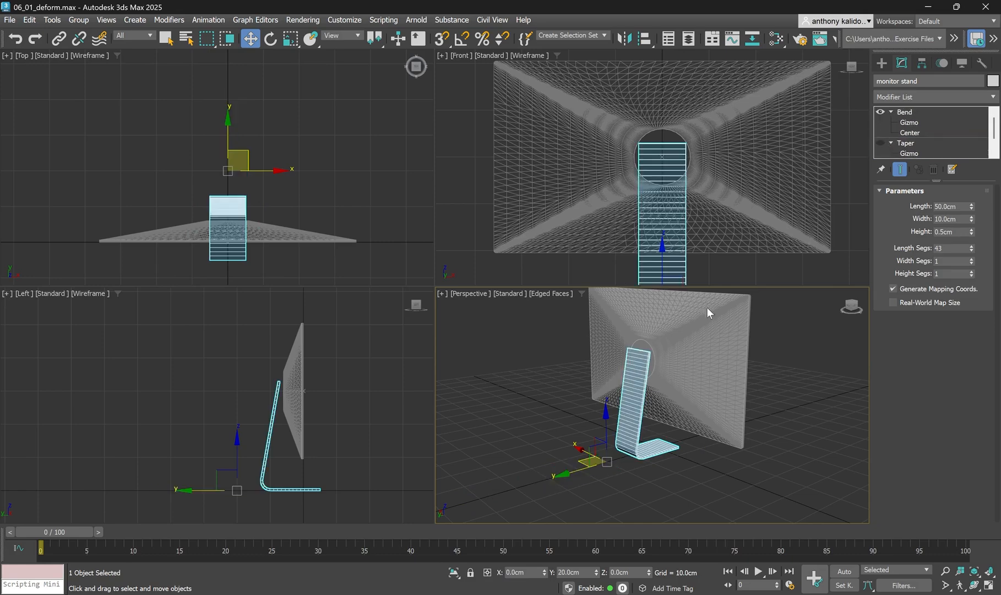
{"action": "left_click", "coordinate": [879, 113]}
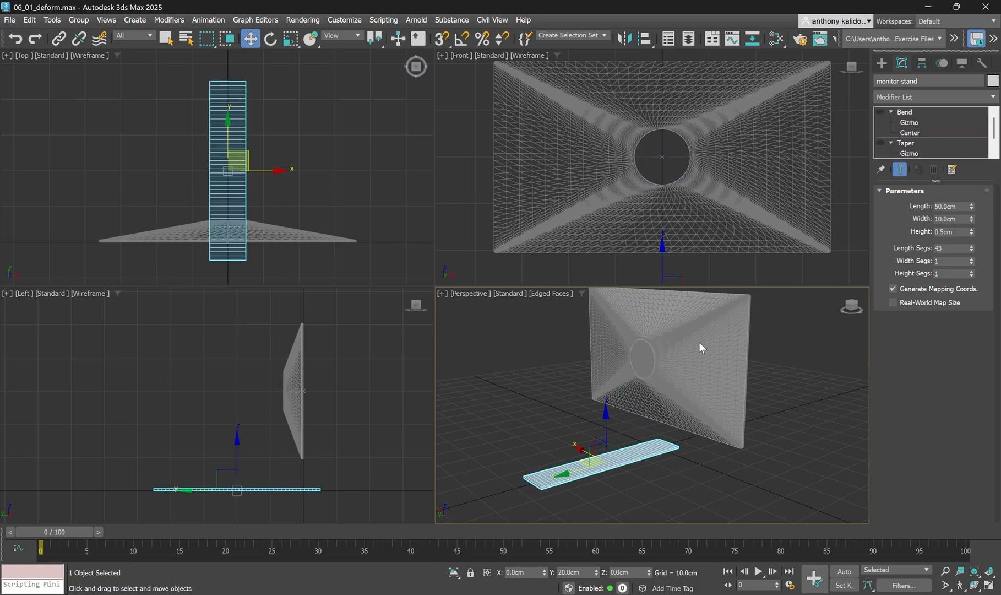
Turn both the Taper and Bend modifiers back on and select the Bend modifier's top level, leaving its gizmo sub-level
{"action": "left_click", "coordinate": [881, 143]}
{"action": "left_click", "coordinate": [883, 123]}
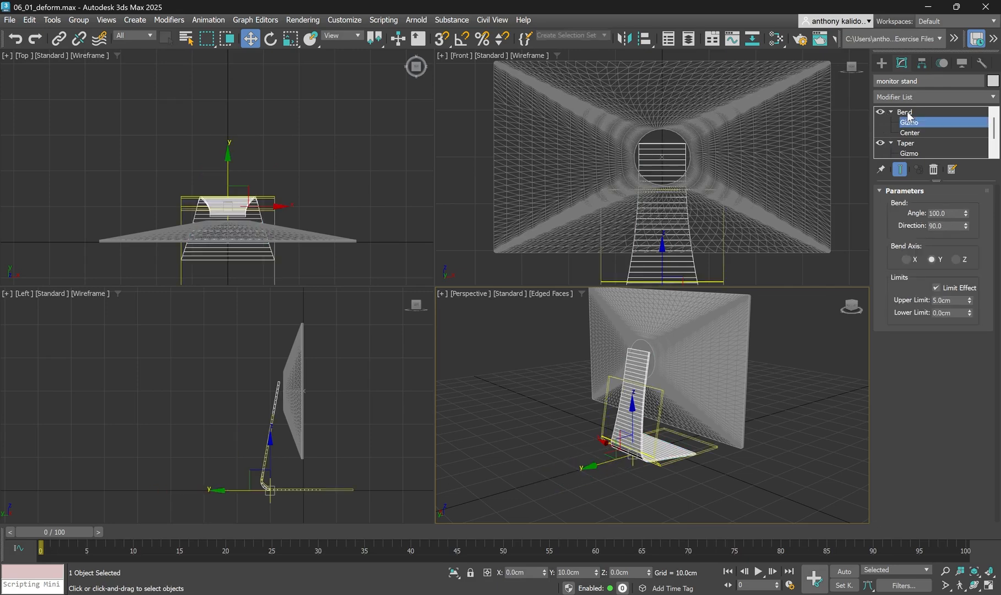
{"action": "left_click", "coordinate": [914, 132]}
{"action": "scroll", "coordinate": [916, 142], "scroll_direction": "down", "scroll_amount": 1}
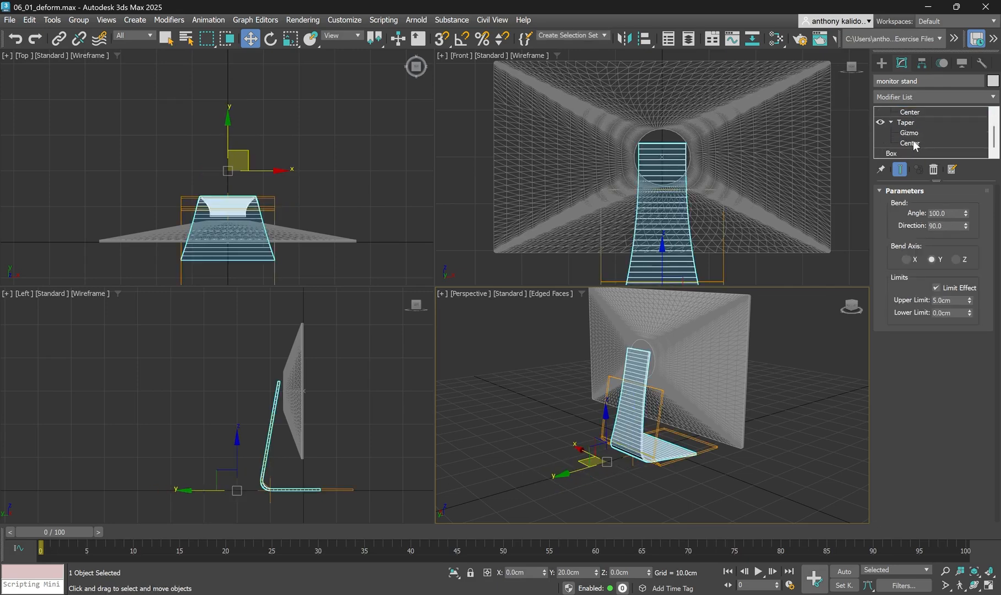